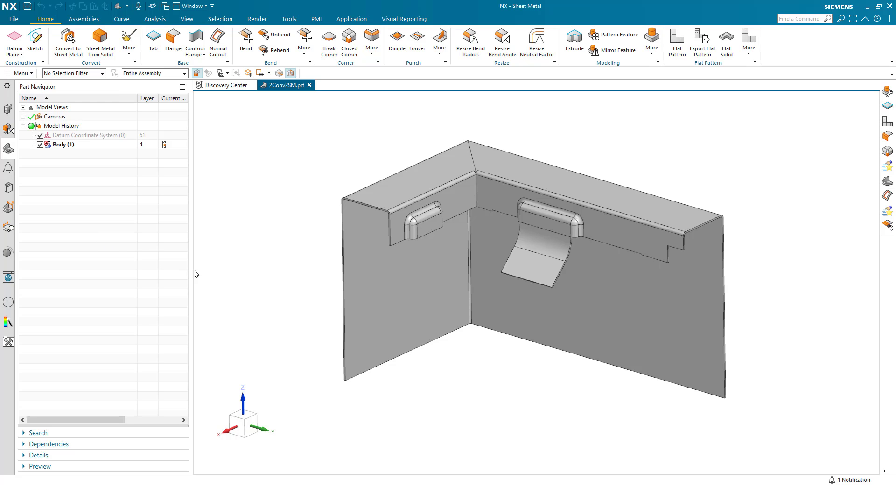
mouse_move(272, 264)
middle_down()
mouse_move(456, 431)
mouse_move(360, 411)
mouse_move(300, 362)
mouse_move(294, 330)
middle_up()
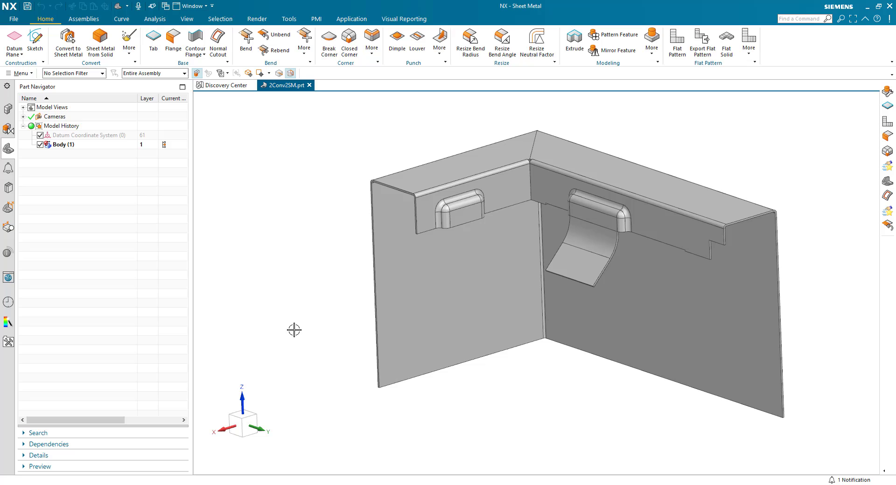
click(76, 146)
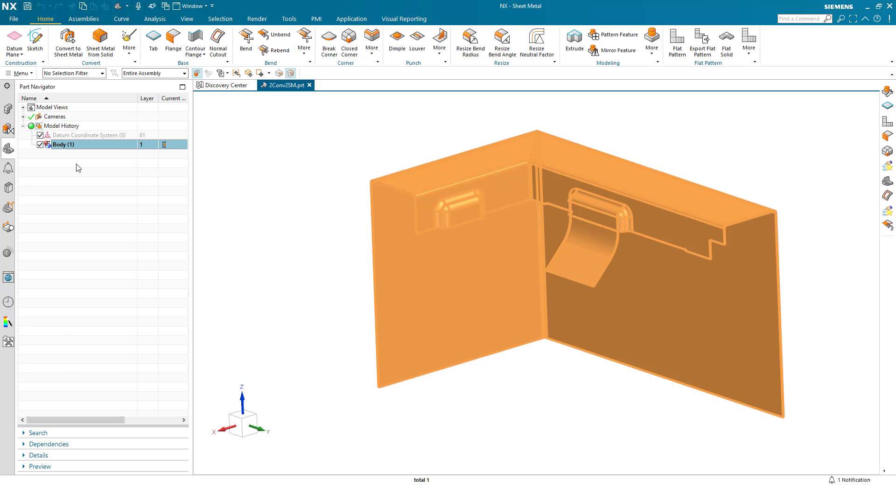
click(78, 168)
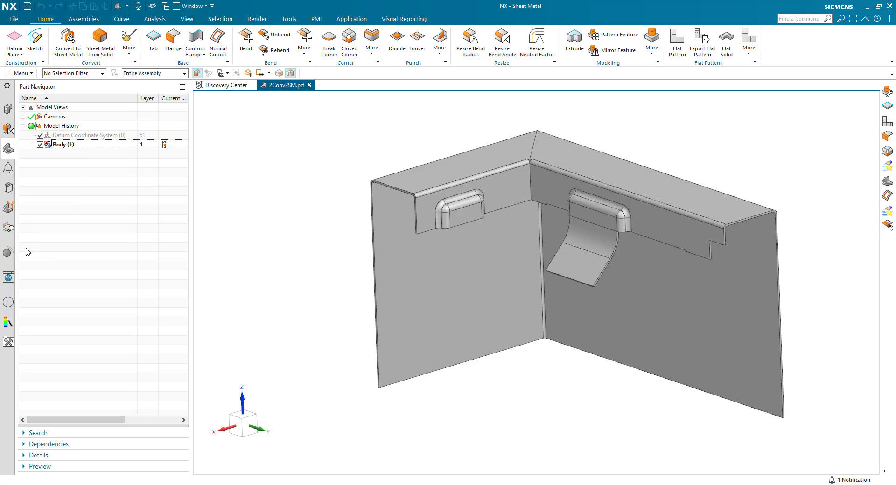
Run the Sheet Metal Face Type visual report on the work part only and clear its face colouring
click(8, 255)
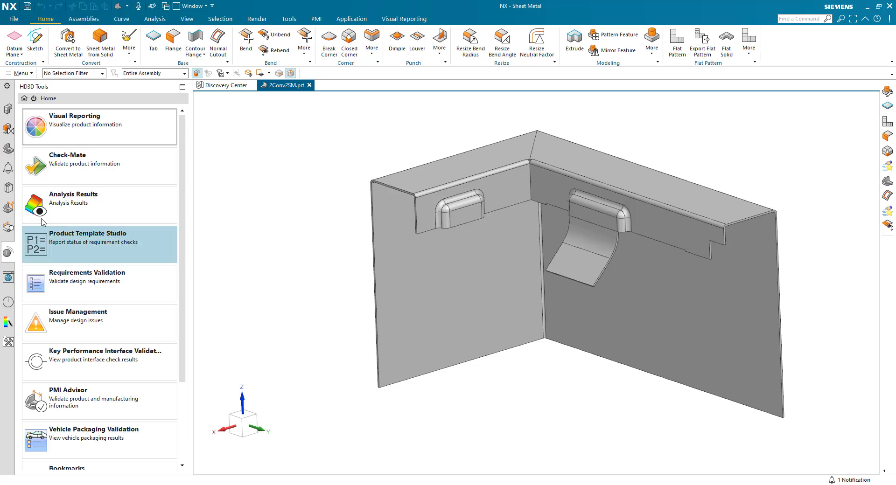
click(83, 127)
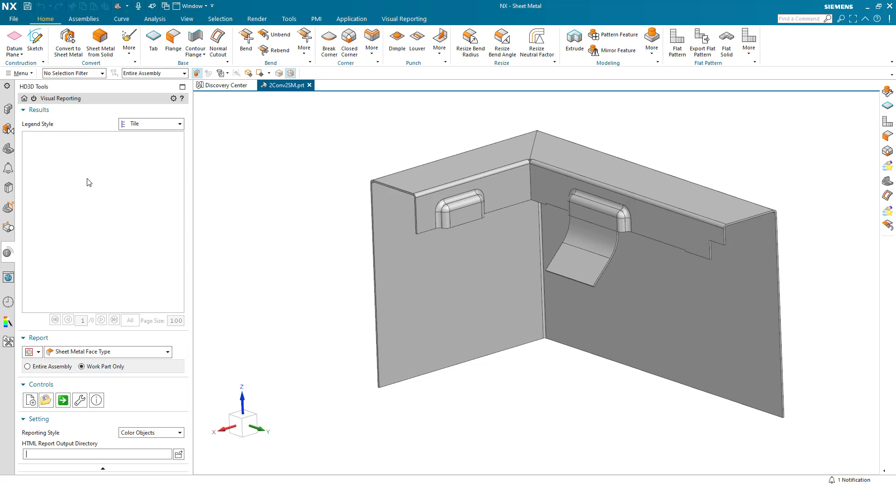
click(94, 353)
scroll(111, 233, down, 2)
scroll(112, 243, up, 4)
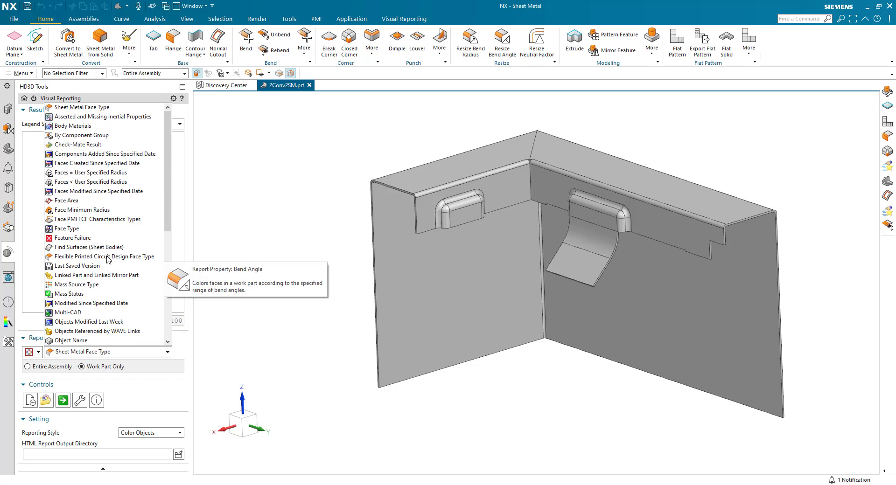
click(95, 108)
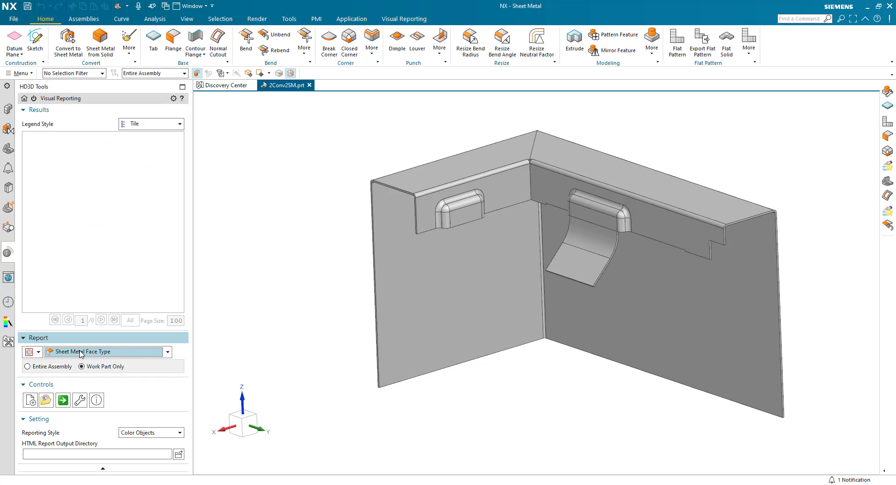
click(62, 400)
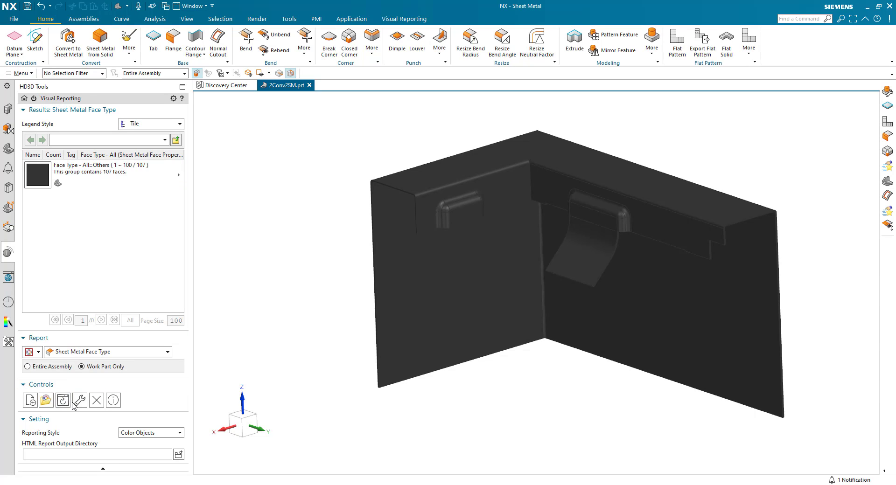
click(96, 400)
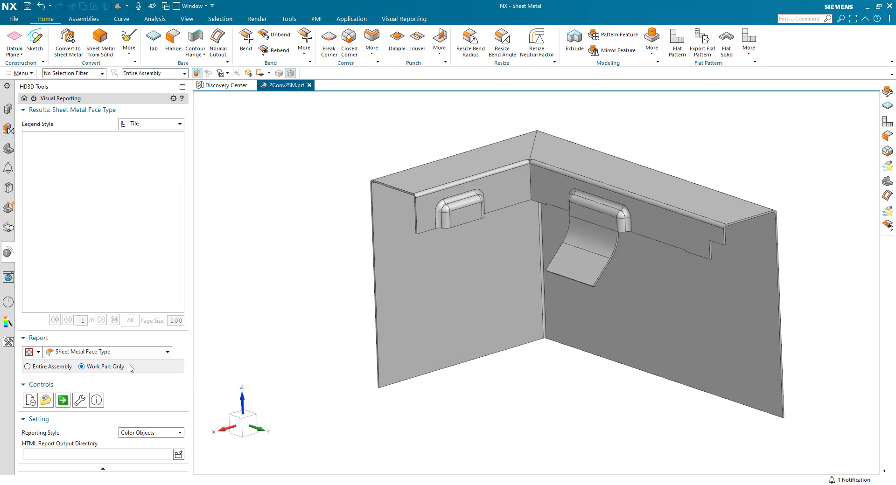
Convert the body to sheet metal globally, using the large planar inner face of the shorter wall as base face
click(68, 40)
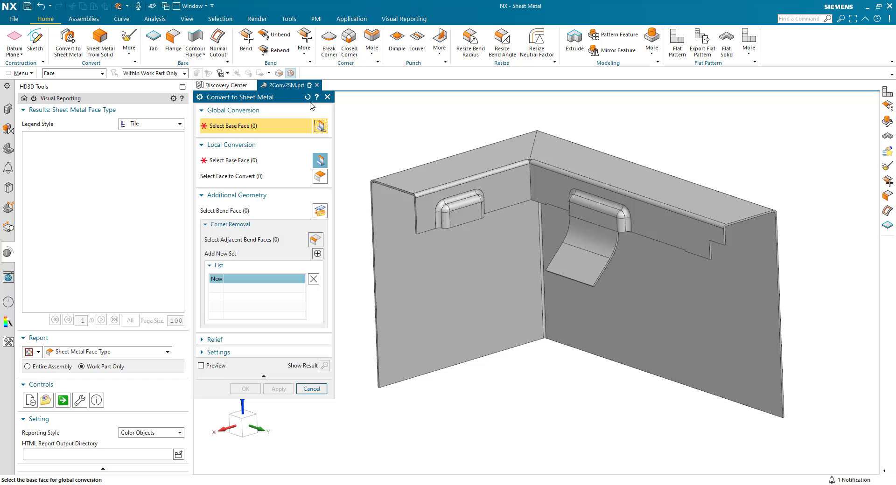
click(307, 97)
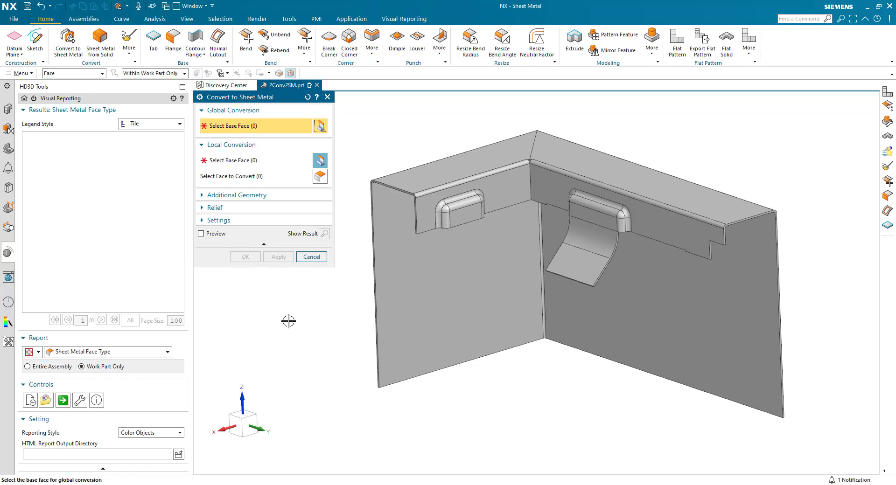
click(444, 307)
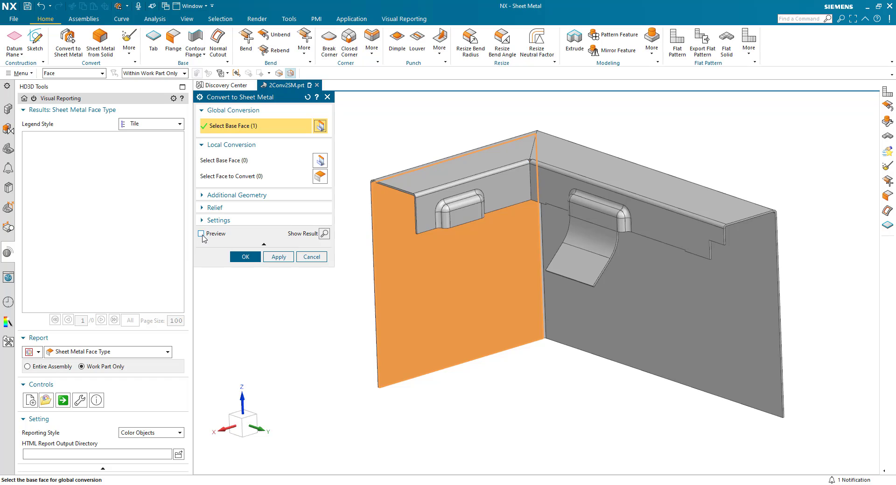
click(201, 233)
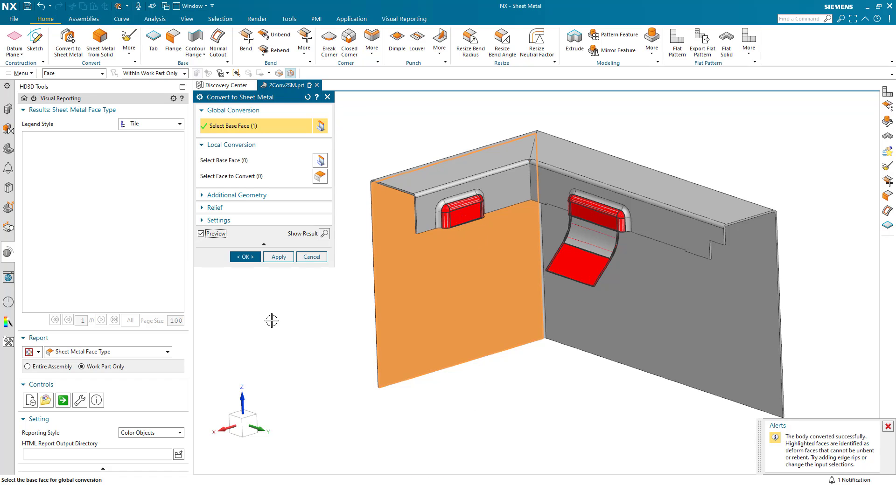
click(244, 257)
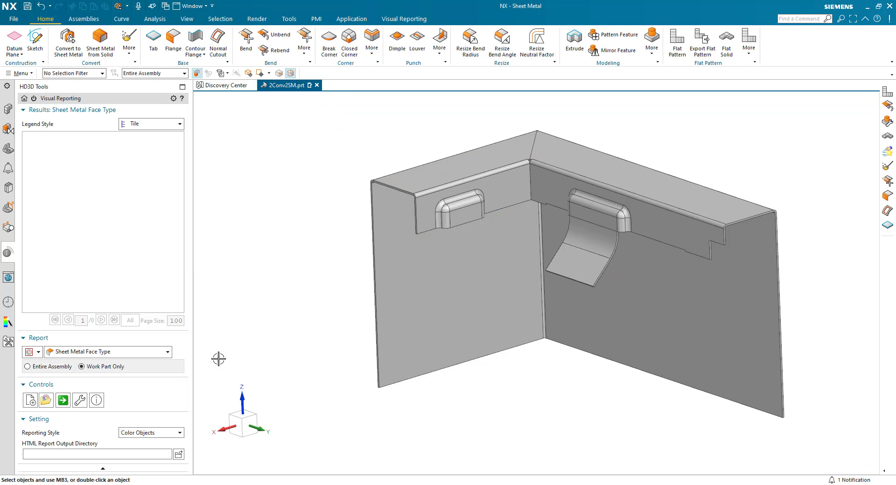
Run the Sheet Metal Face Type report on the converted body to check how its faces are classified
click(64, 401)
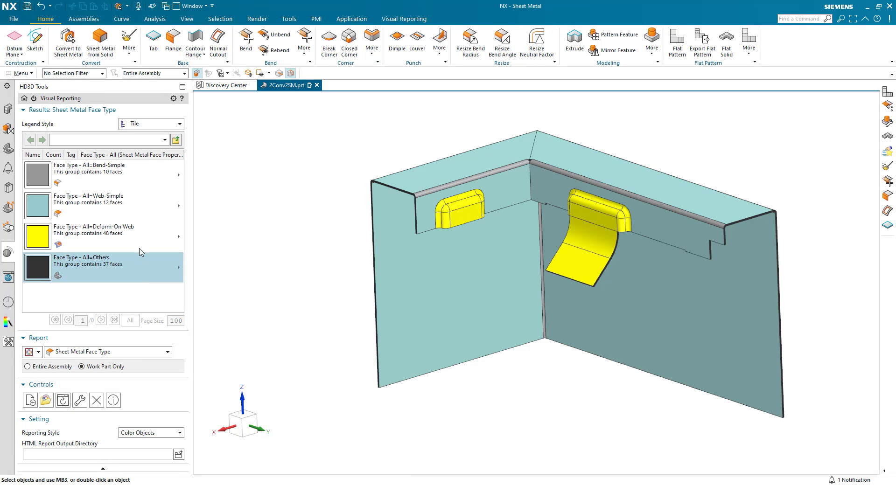
click(481, 209)
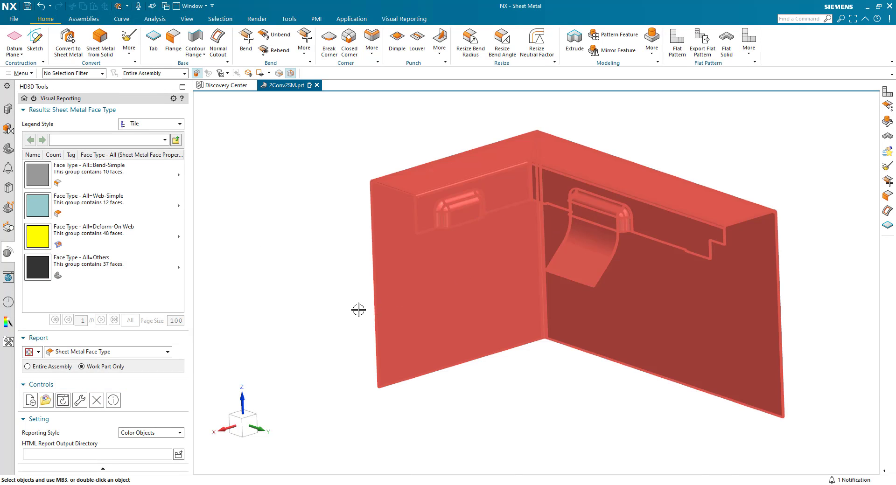
key(Escape)
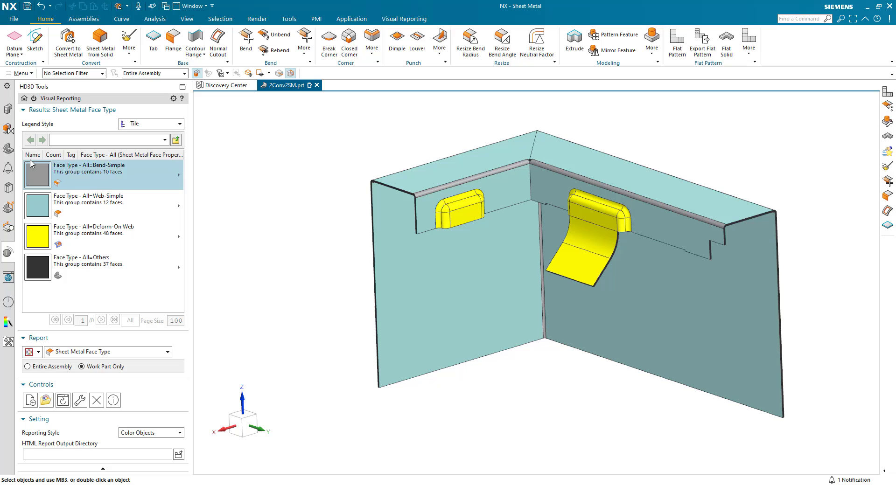
Add a local conversion to the Convert to Sheet Metal feature, with the longer flange's embossed flat as base and the curved and planar tab faces to convert
click(7, 149)
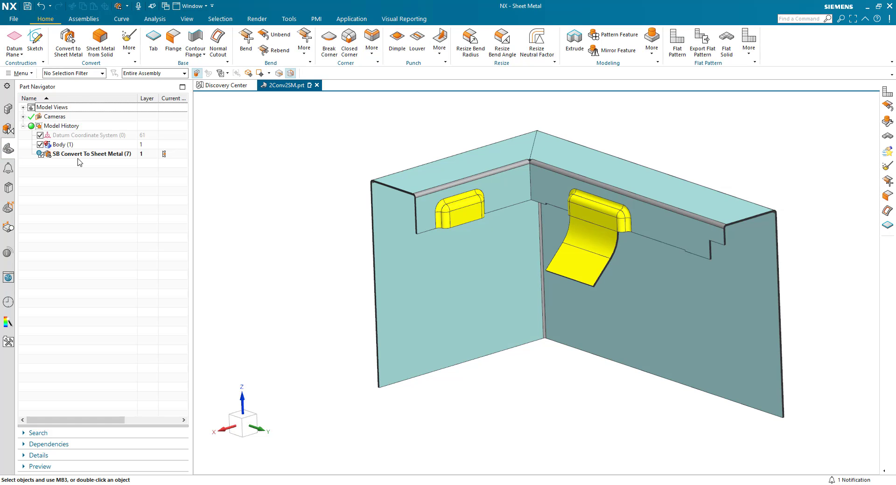
double_click(81, 154)
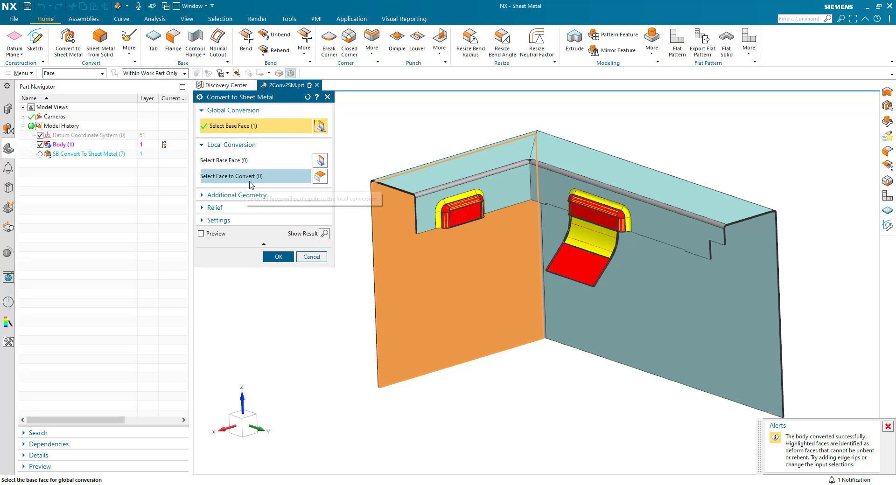
click(227, 163)
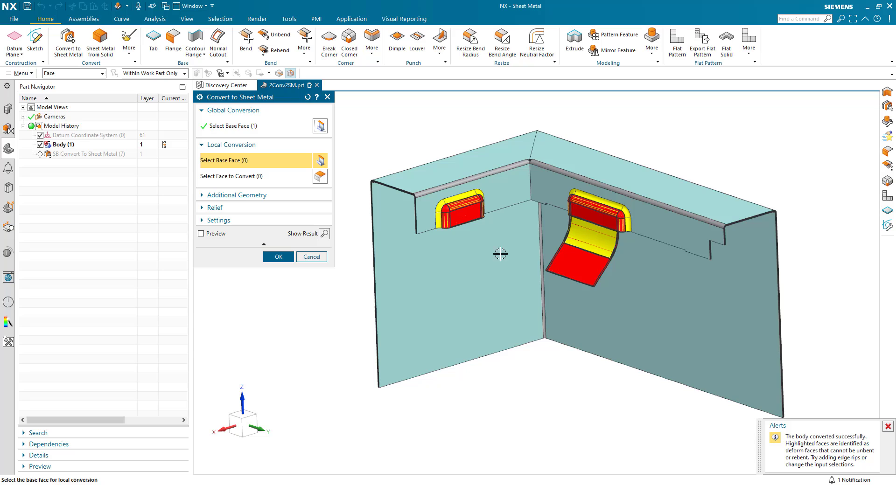
click(587, 217)
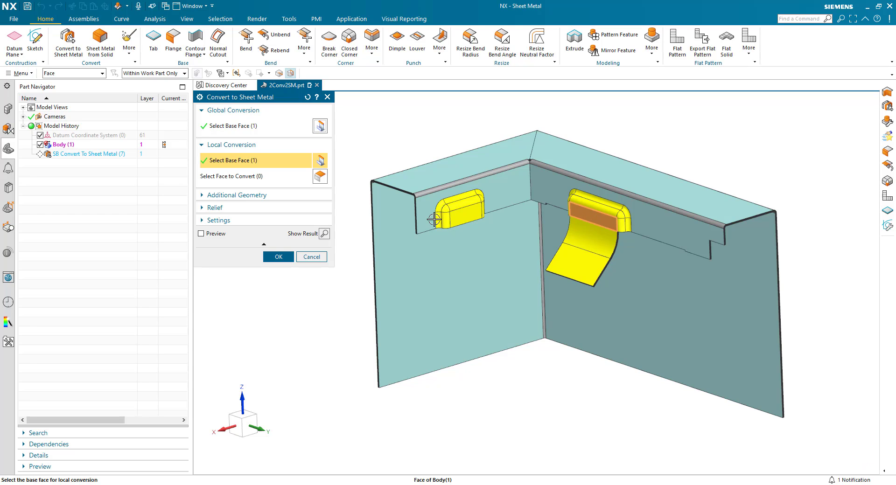
click(252, 177)
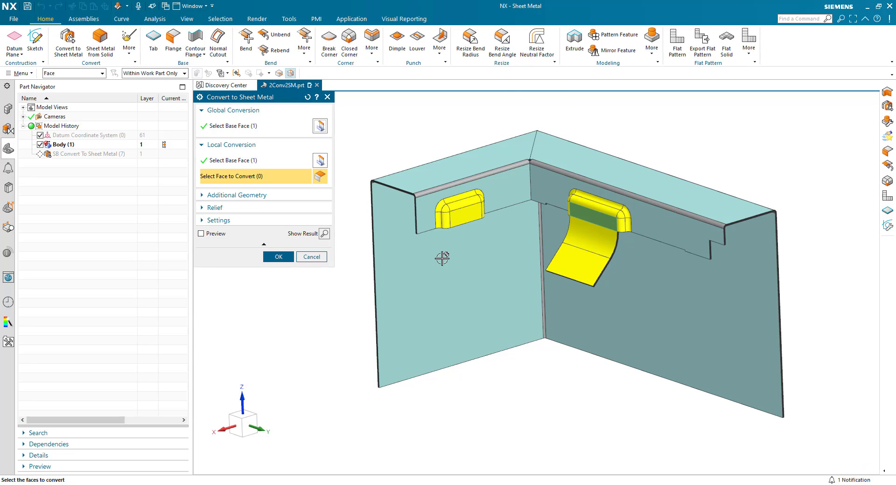
click(581, 247)
click(567, 276)
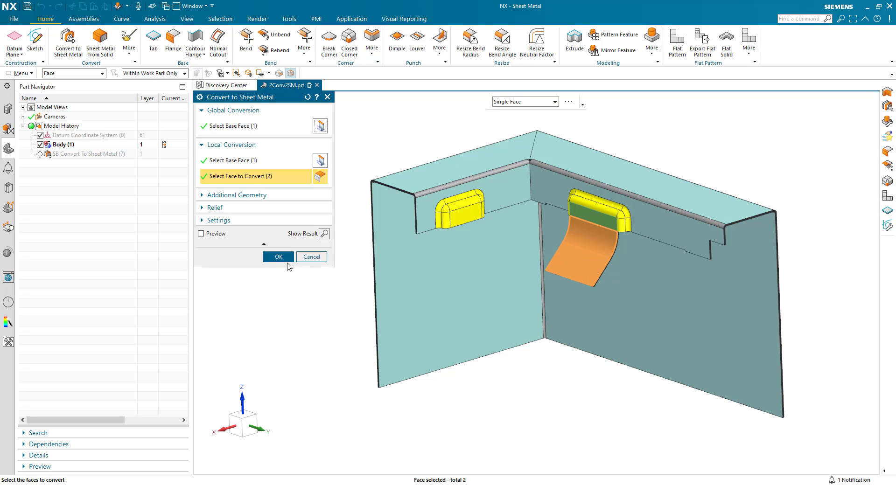
click(279, 257)
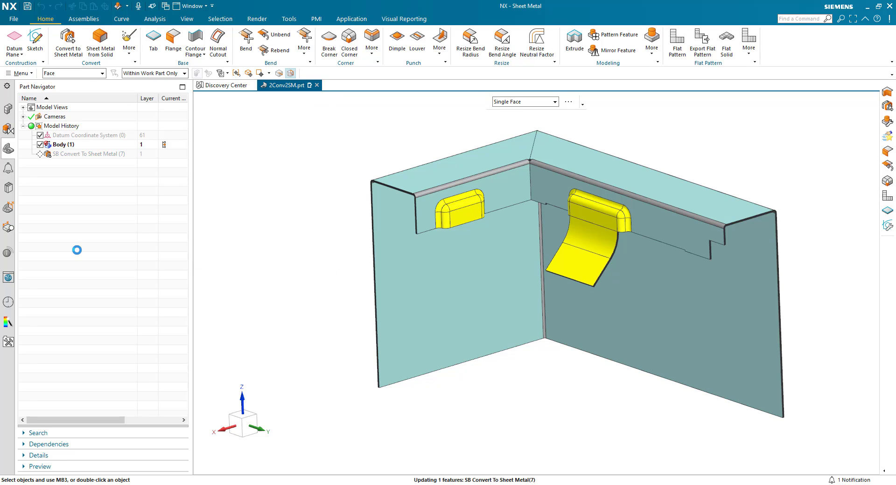
Refresh the Sheet Metal Face Type report to check the tab's face types, and clear the colouring
click(8, 253)
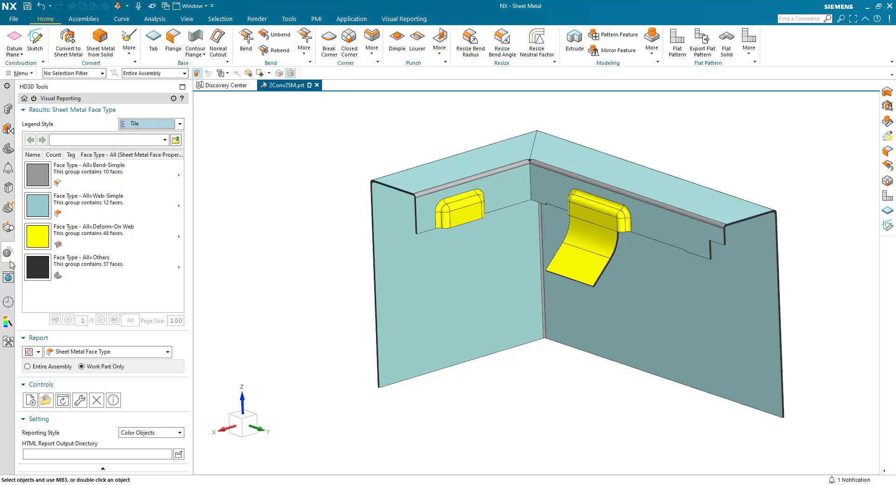
click(63, 400)
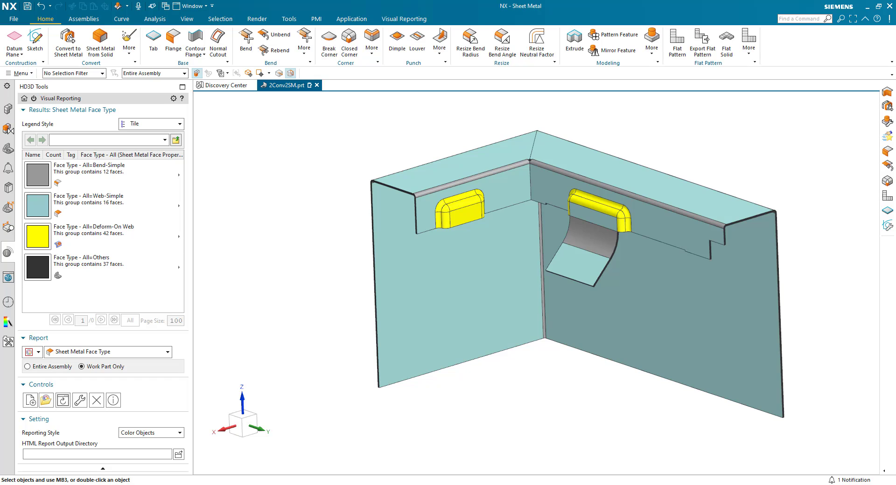
click(95, 403)
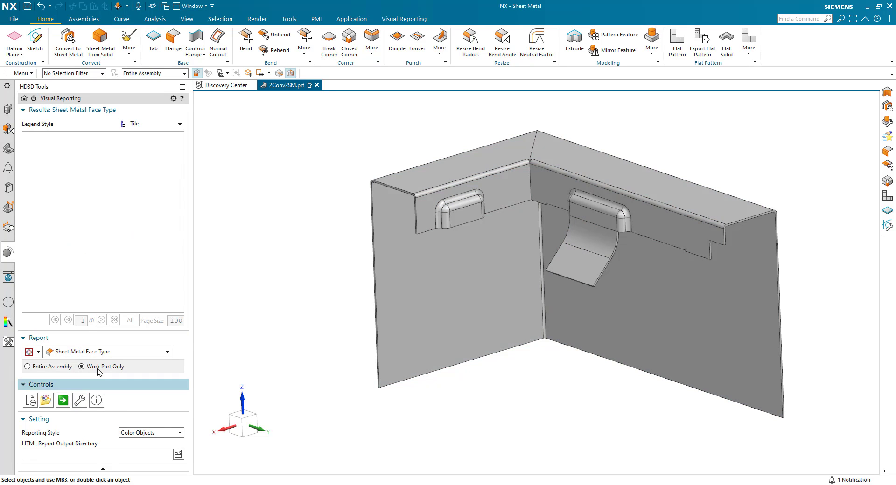
Try to unbend all the part's bends with the shorter wall's large inner face as the stationary face
click(7, 150)
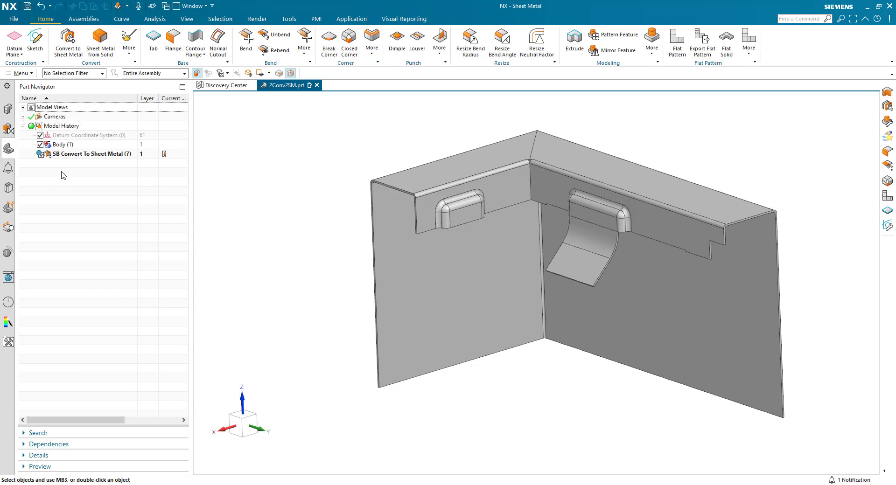
click(276, 35)
click(416, 296)
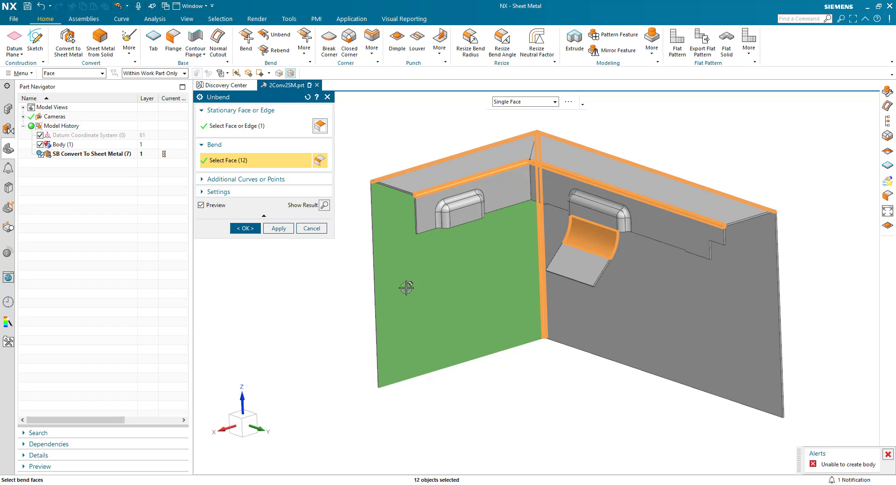
click(309, 229)
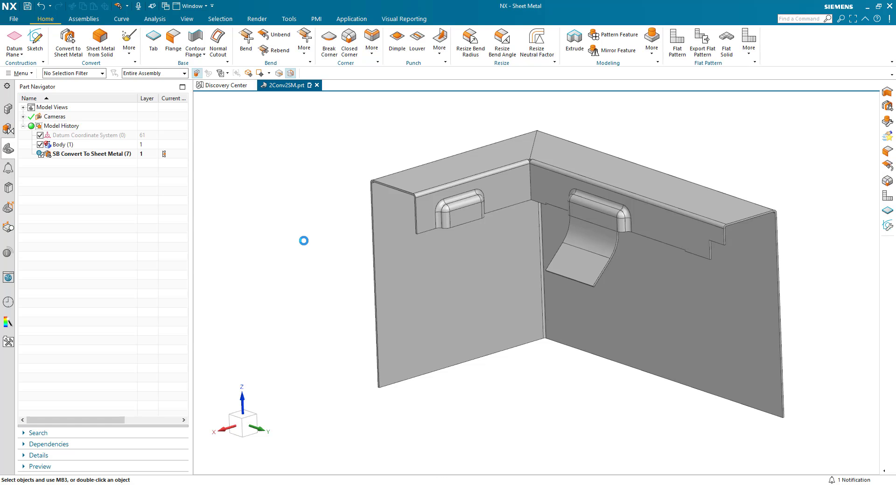
Add a corner removal to the Convert to Sheet Metal feature, using the three adjacent bend faces that meet at the part's corner
middle_drag(304, 241, 305, 267)
scroll(305, 268, up, 2)
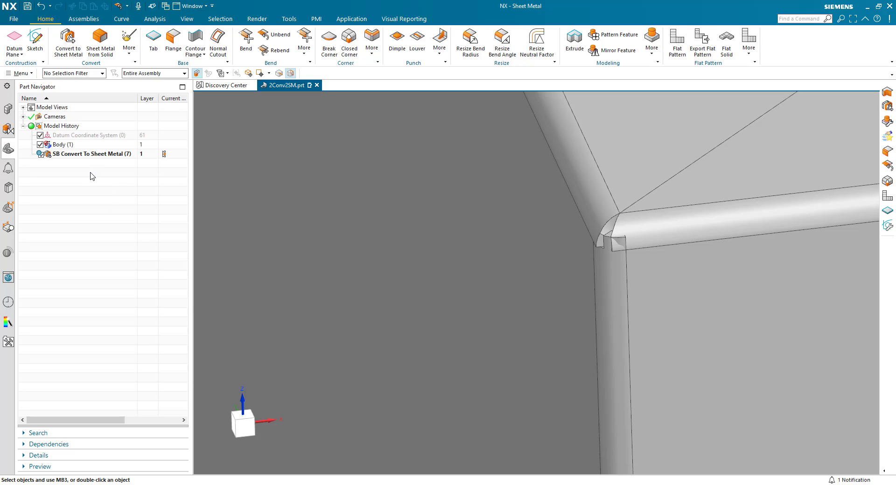
mouse_move(89, 159)
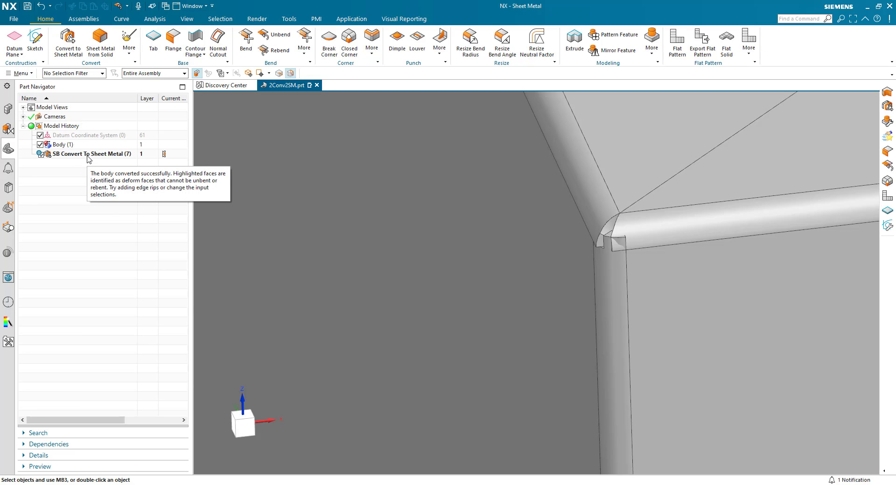
double_click(88, 155)
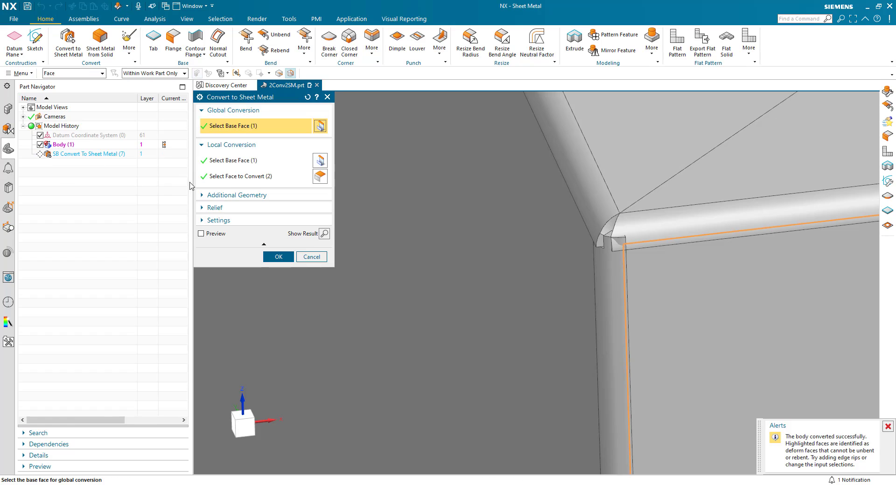
click(229, 196)
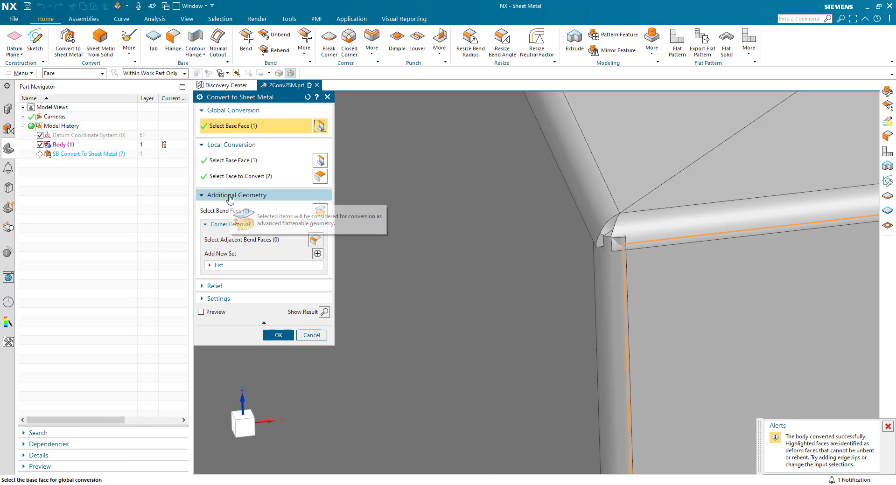
click(274, 243)
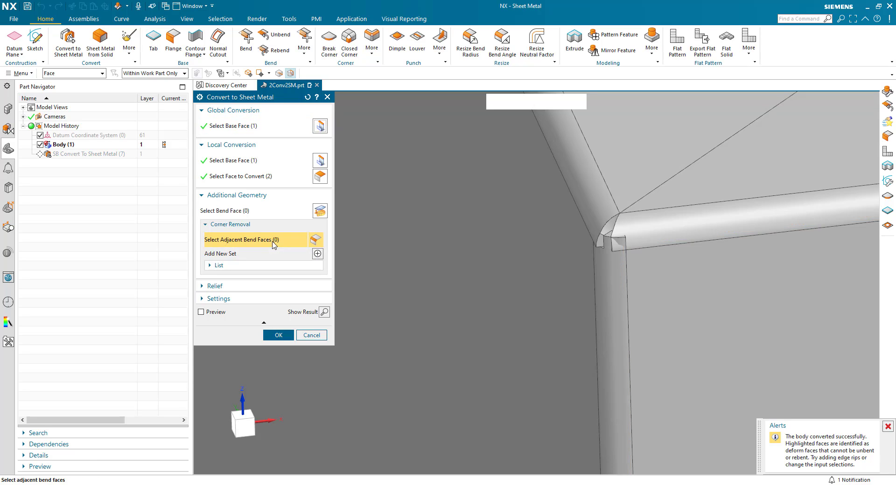
click(592, 199)
click(670, 226)
click(611, 275)
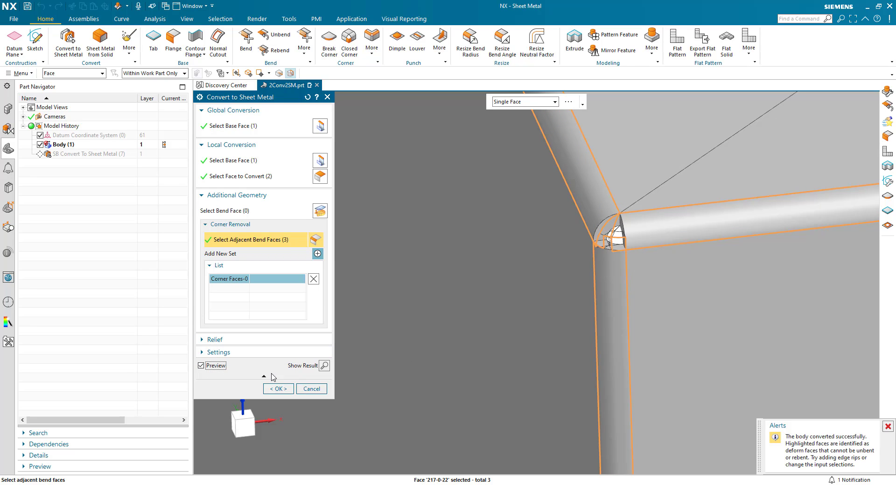
click(275, 390)
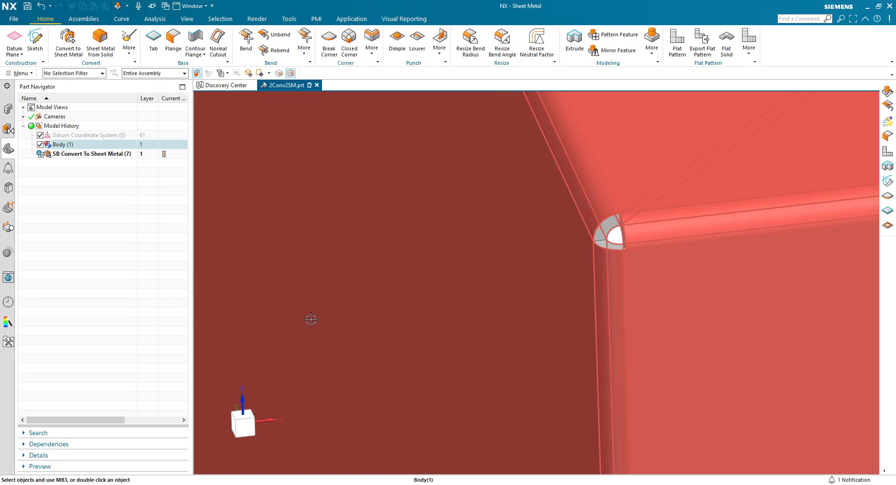
Review the global, local and corner removal face selections of the existing Convert to Sheet Metal feature
key(Home)
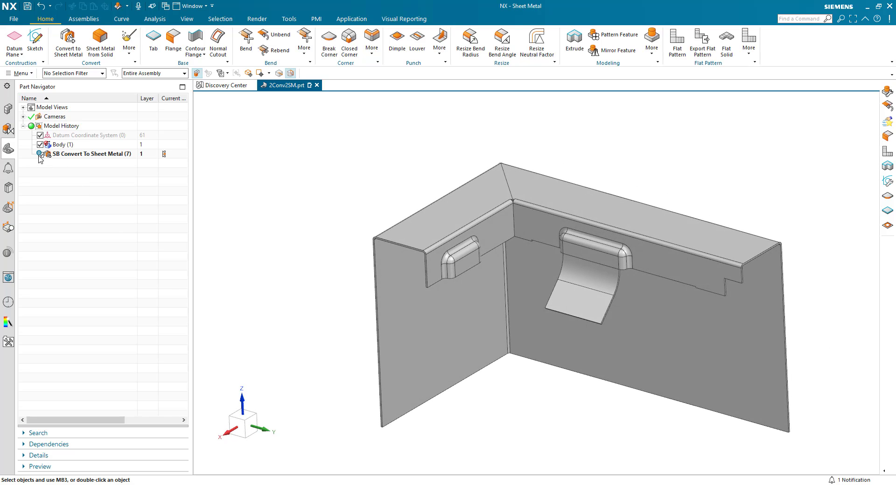
mouse_move(57, 157)
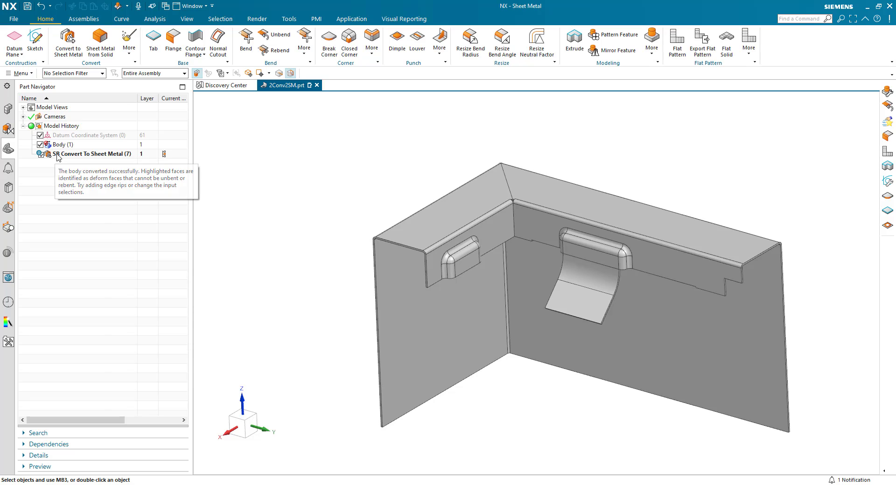
double_click(57, 157)
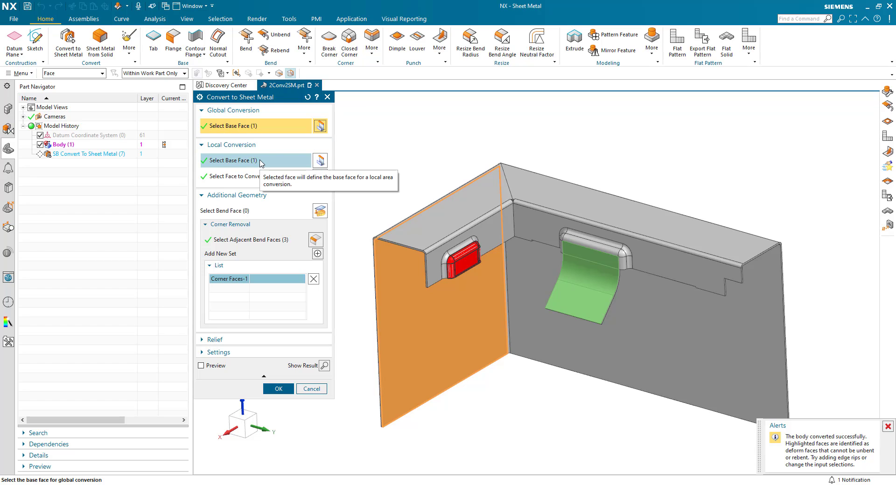
click(312, 389)
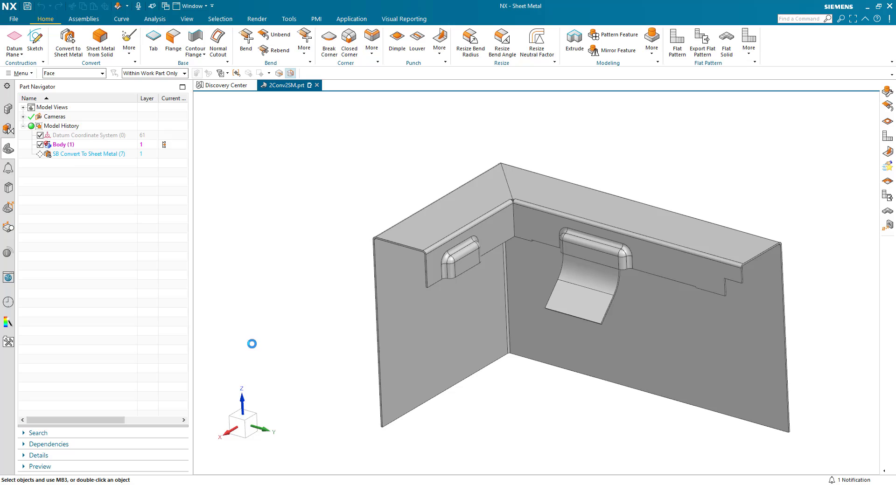
Create a second Convert to Sheet Metal feature with the shorter flange's embossed flat as the local conversion base face
click(69, 41)
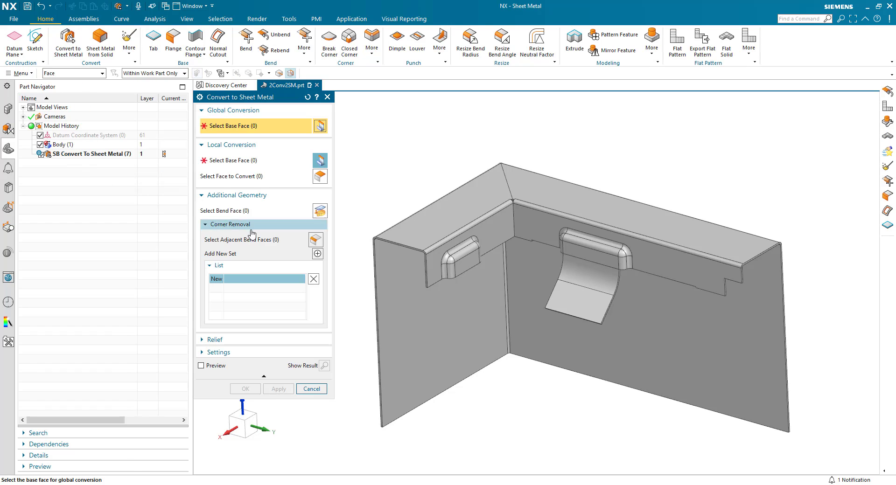
click(239, 164)
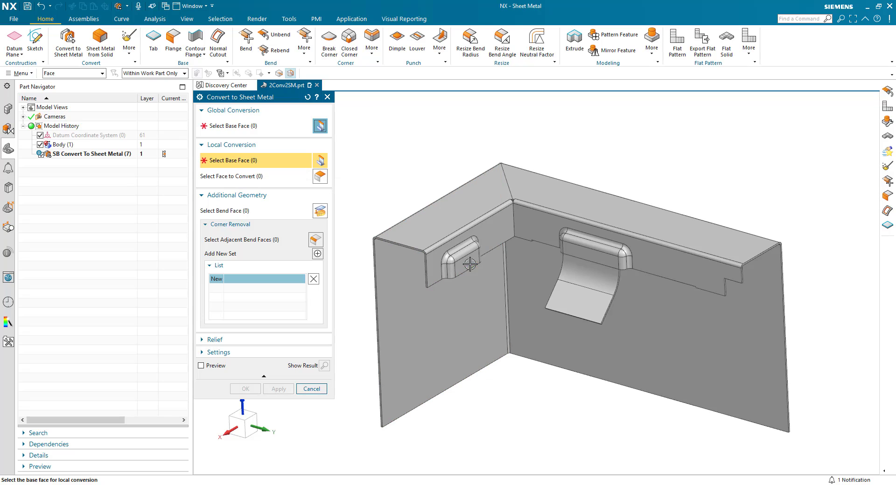
click(467, 263)
click(246, 389)
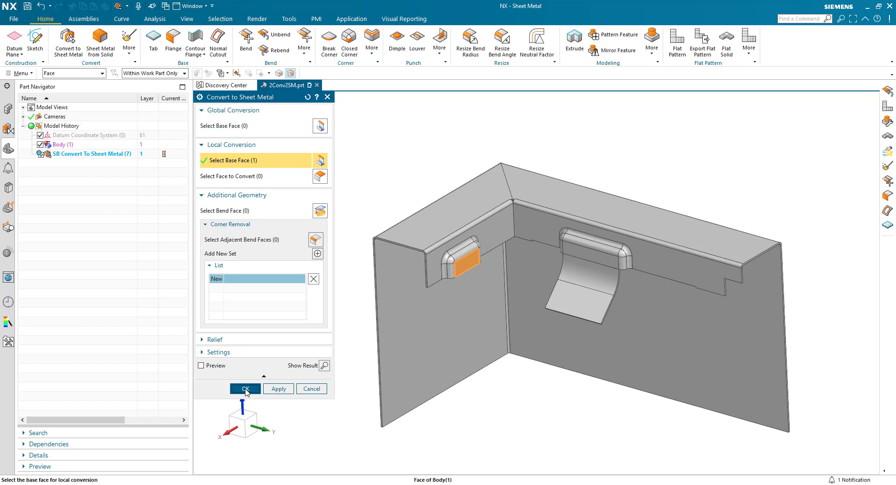
Rerun the Sheet Metal Face Type report to check both embossed flats, clear its colouring and return to the model history
click(8, 253)
click(62, 402)
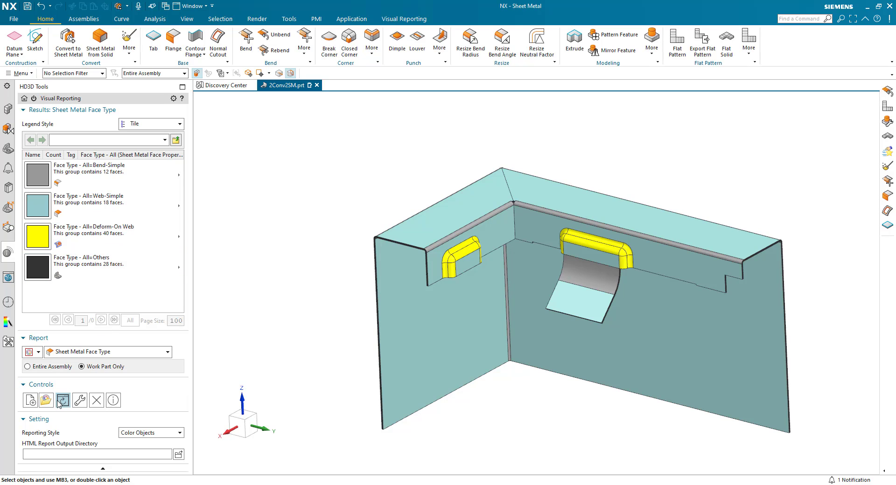
click(96, 401)
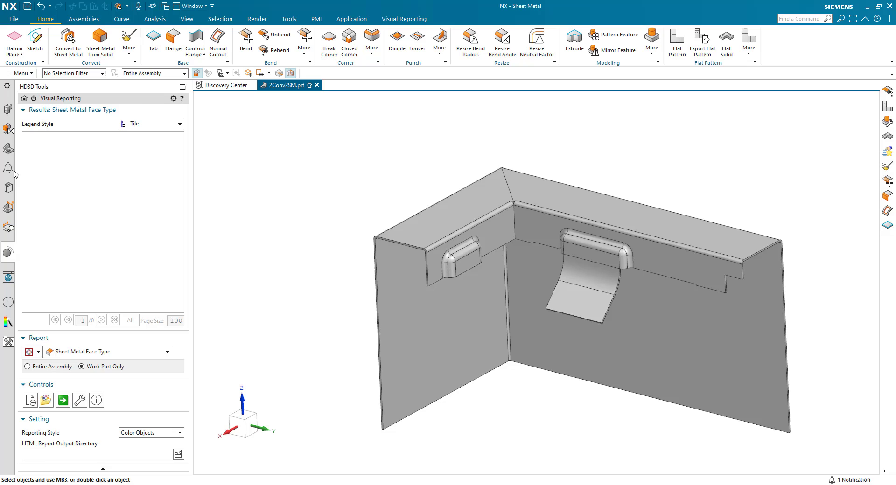
click(8, 149)
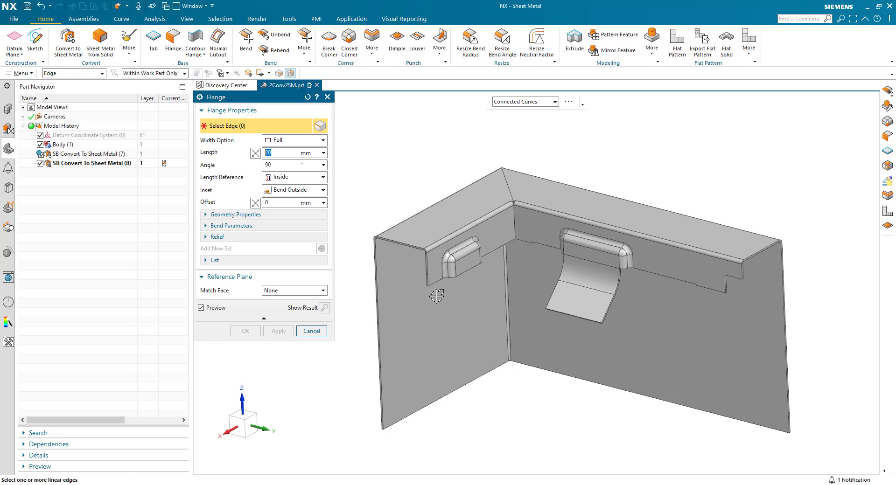
Try 20 mm flanges on the shorter flange's embossed flat edge and the tab's end edge, with the angle changed to 73°
click(467, 273)
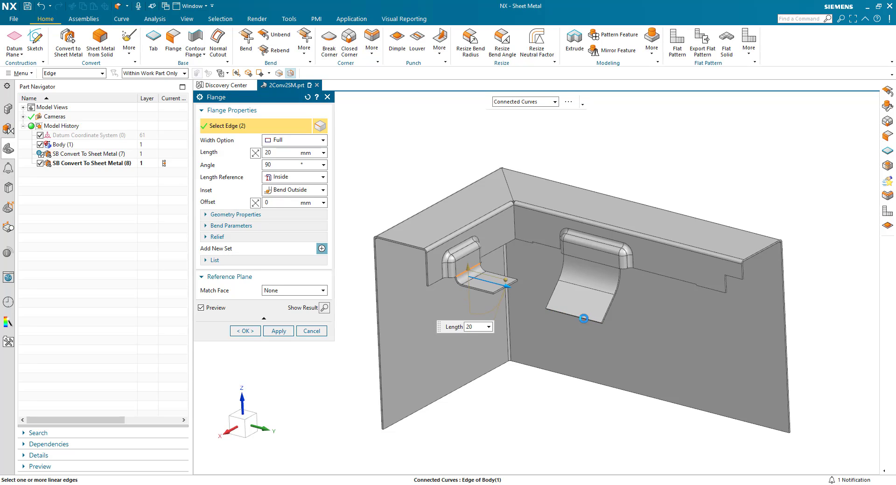
click(560, 315)
mouse_move(552, 296)
mouse_down()
mouse_move(540, 326)
mouse_move(547, 309)
mouse_up()
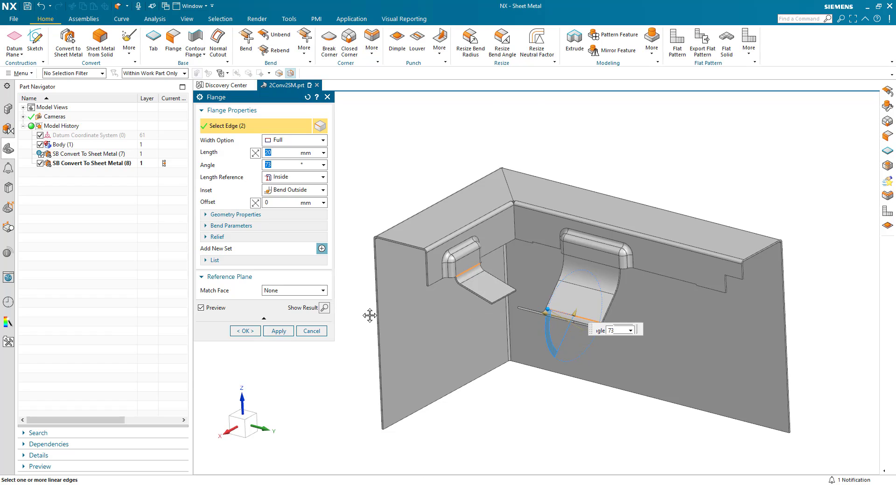
click(312, 331)
Unbend all the part's bend faces with the shorter wall's large inner face as stationary, and view the flattened part face-on
click(275, 35)
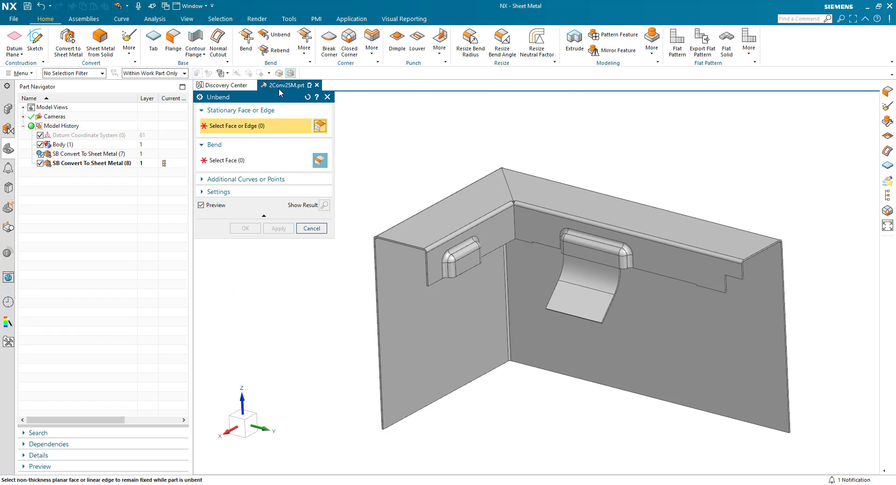
click(457, 327)
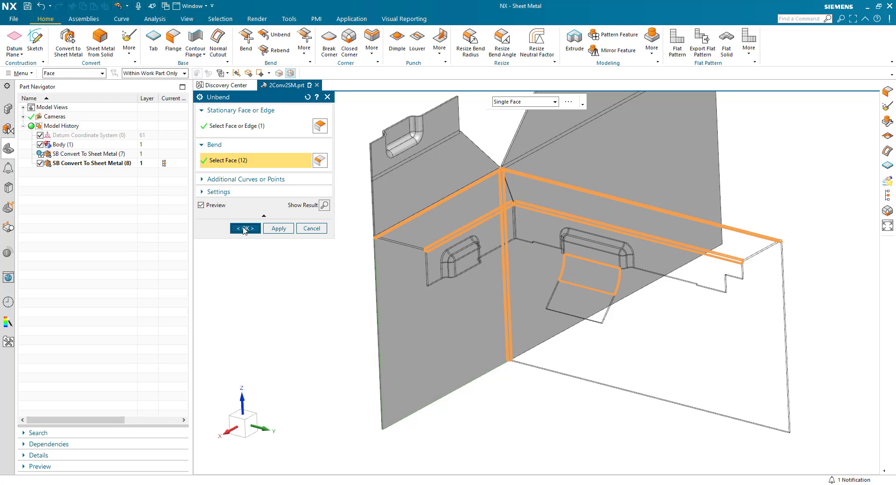
click(245, 229)
key(ctrl+alt+f)
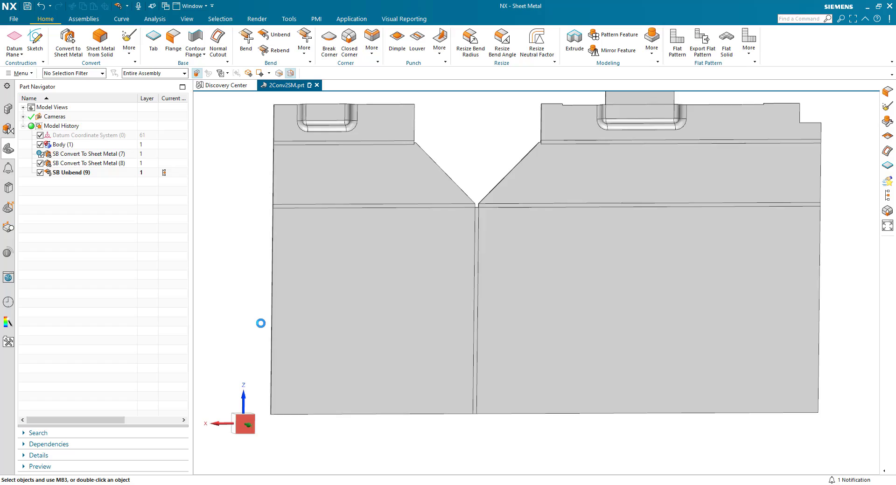
scroll(344, 457, down, 2)
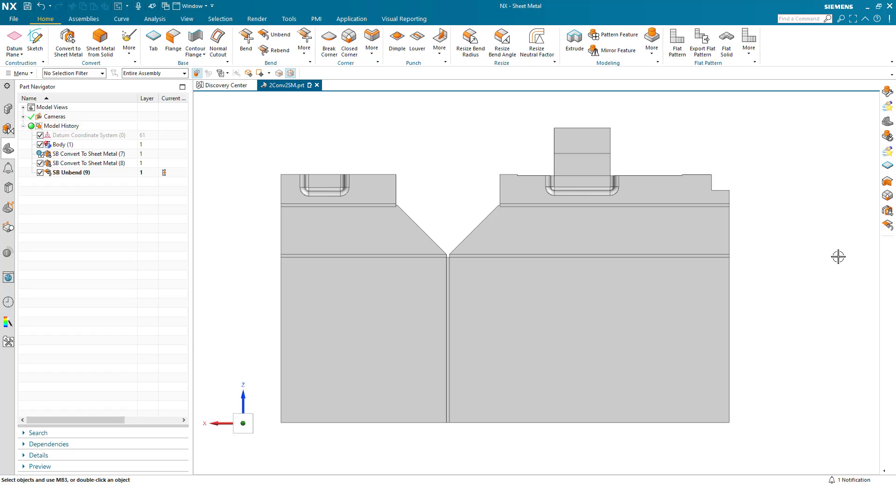
Examine the bend relief options and the Maintain Zero Bend Radius setting of the second Convert to Sheet Metal feature
double_click(59, 164)
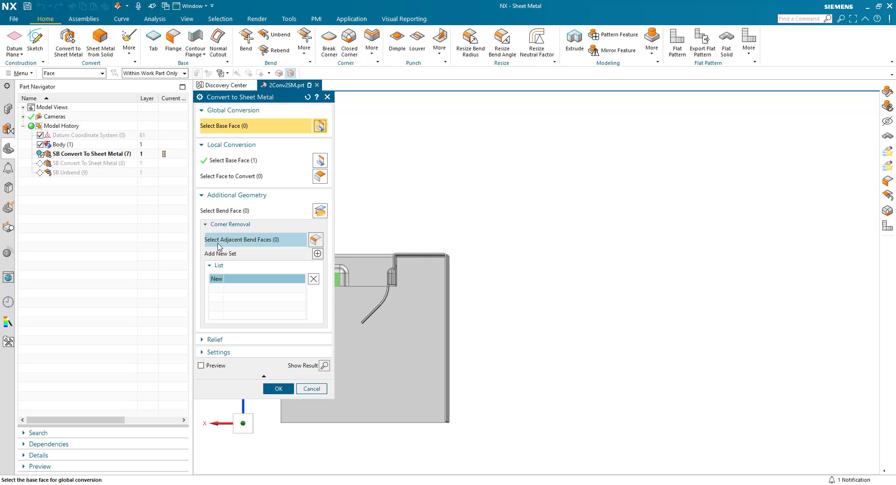
click(213, 200)
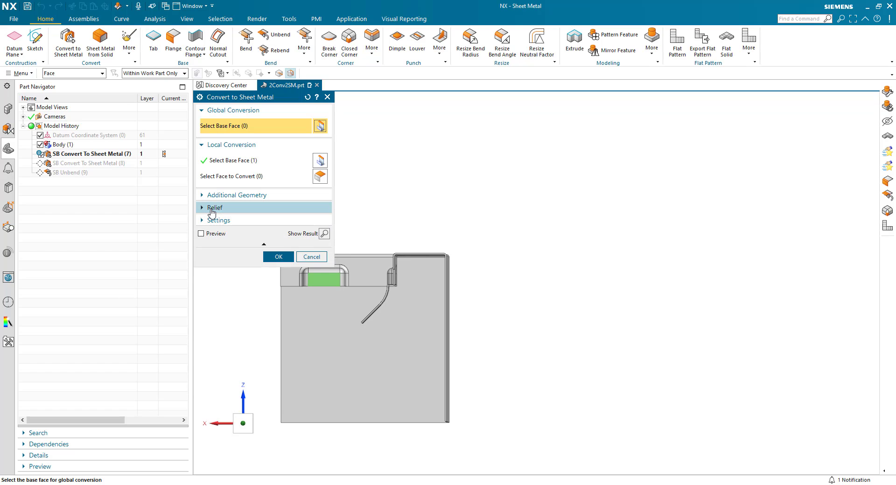
click(211, 210)
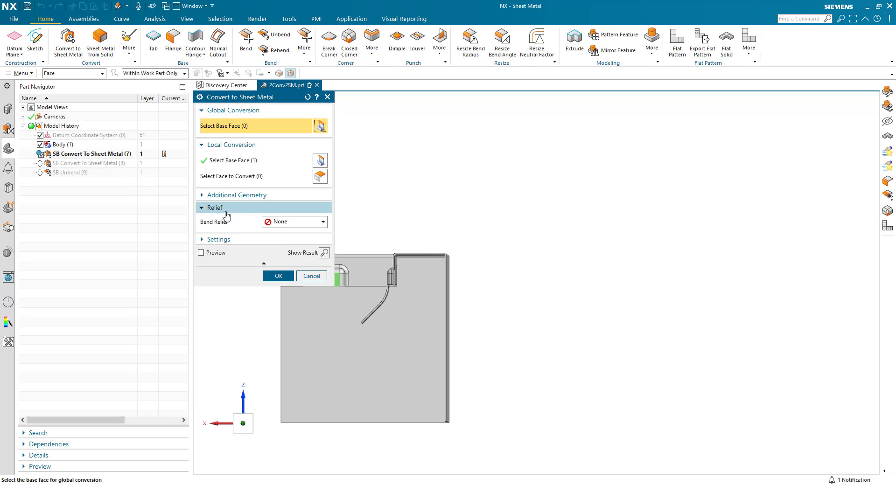
click(288, 227)
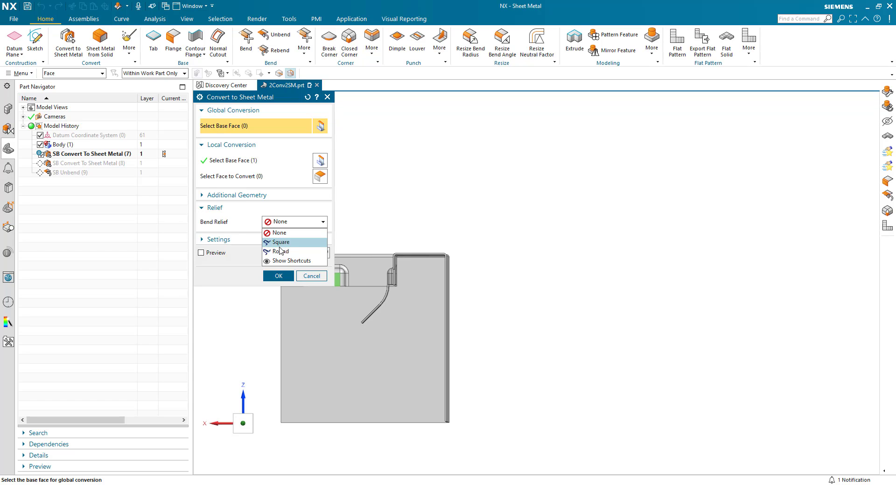
click(281, 232)
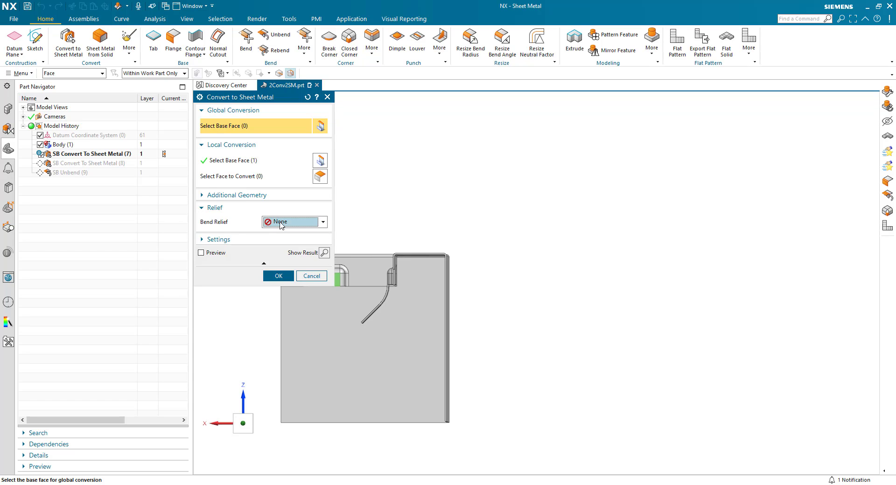
click(216, 239)
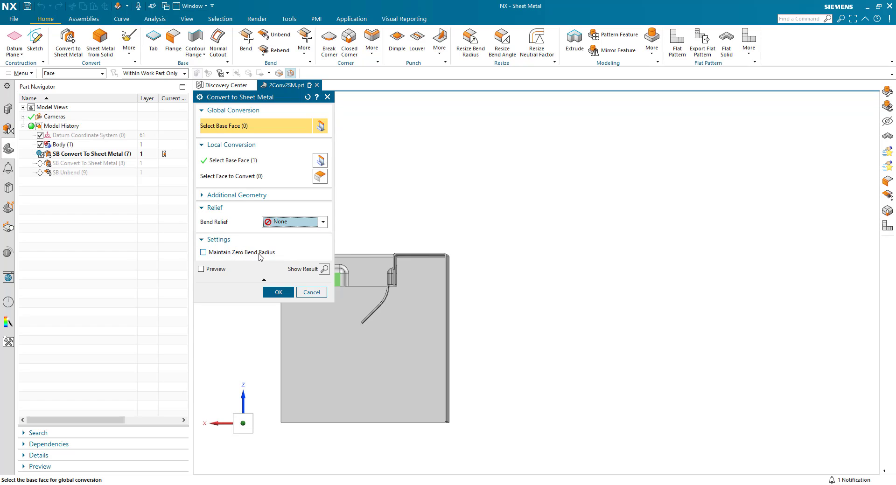
click(203, 254)
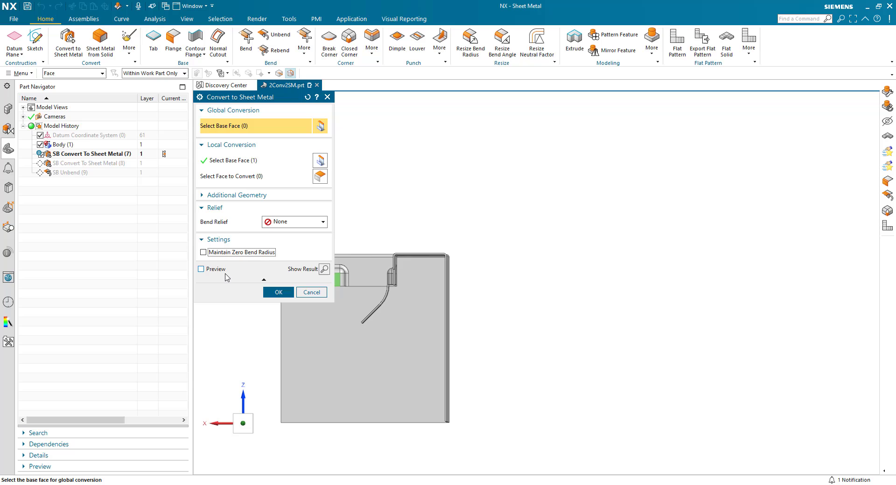
click(311, 293)
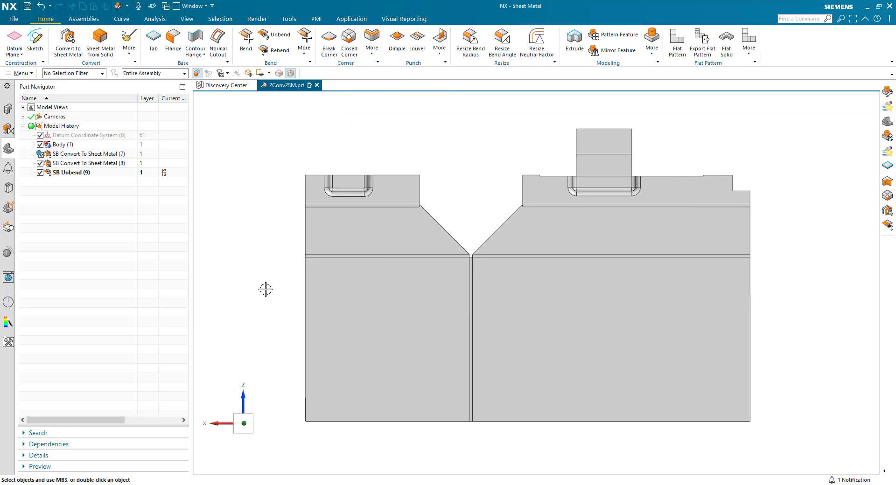
Suppress the Unbend feature in the model history
mouse_move(266, 290)
middle_down()
mouse_move(186, 218)
mouse_move(226, 251)
middle_up()
click(40, 173)
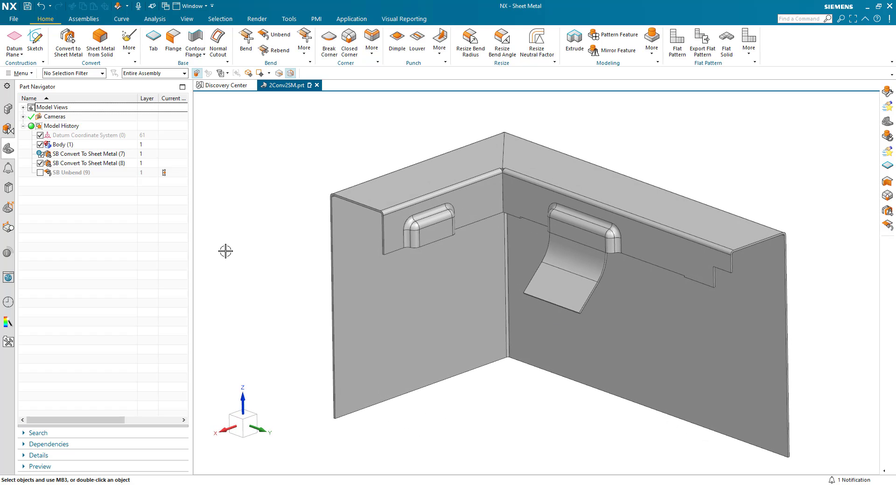